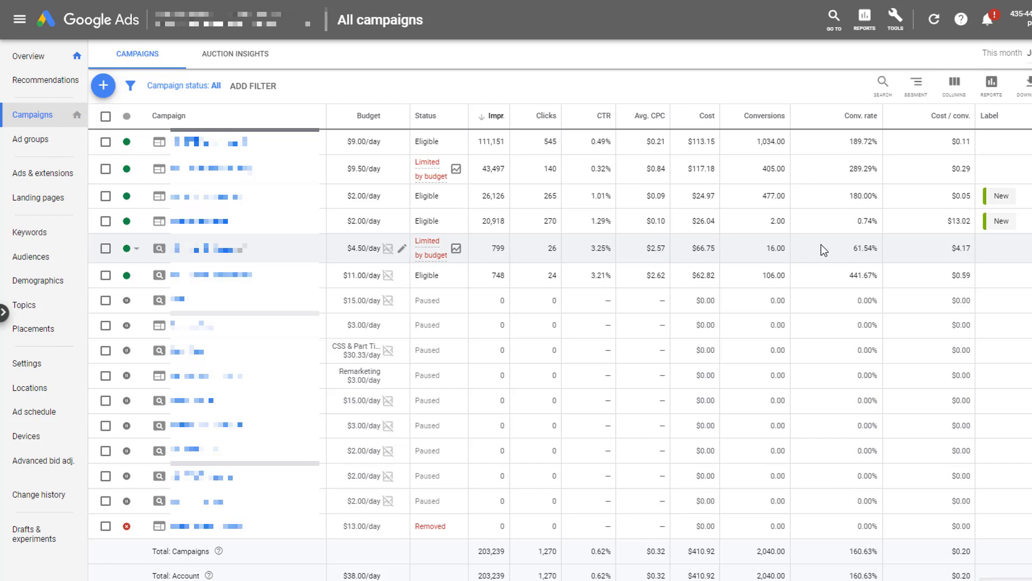
Try a new draft's campaign picker, then cancel back to the drafts list showing 'Bid Scaling' and 'test'
click(43, 542)
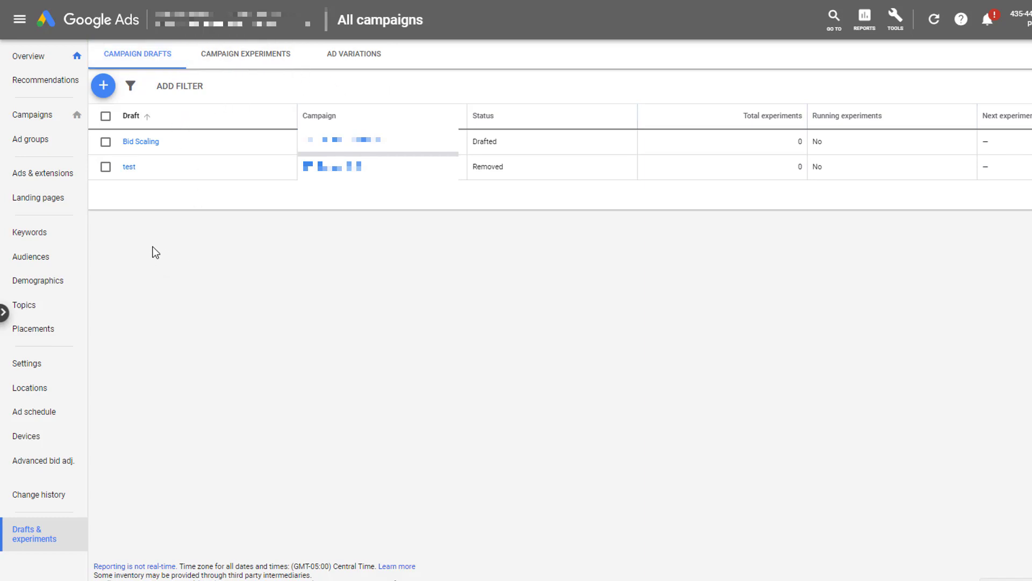
click(103, 86)
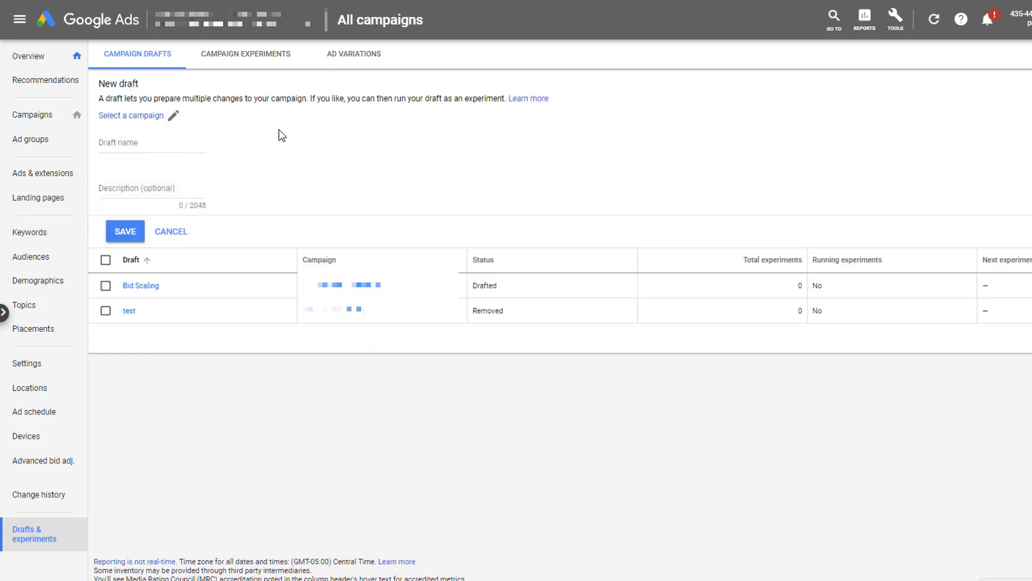
click(174, 118)
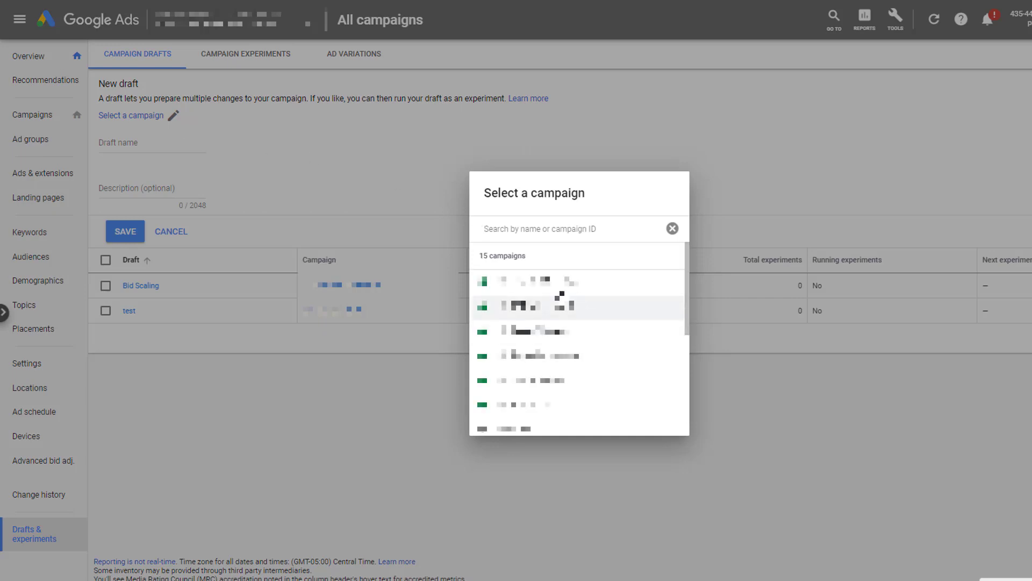
click(344, 176)
click(158, 231)
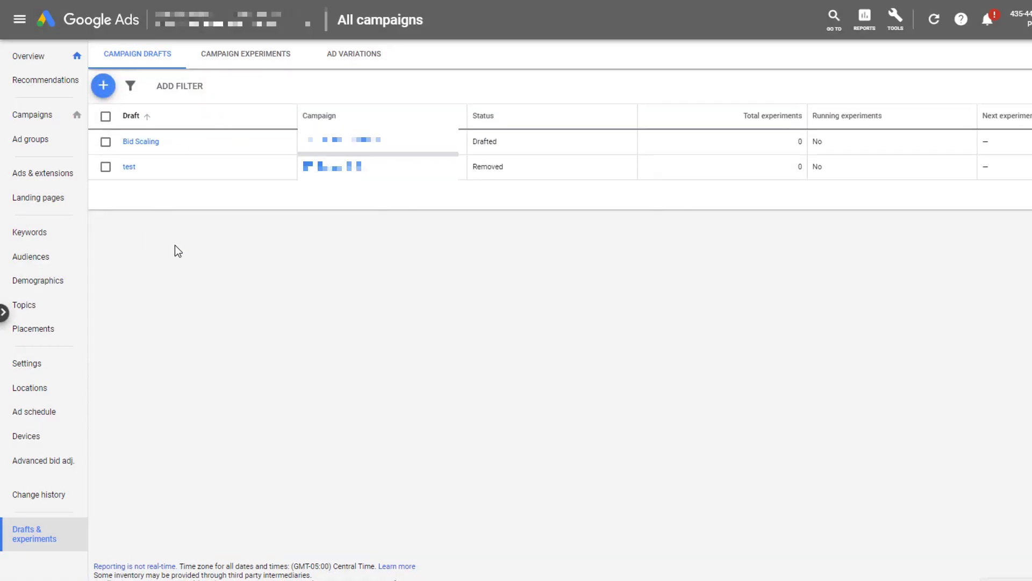
Go to the drafts page of the $4.50/day budget-limited campaign
click(46, 117)
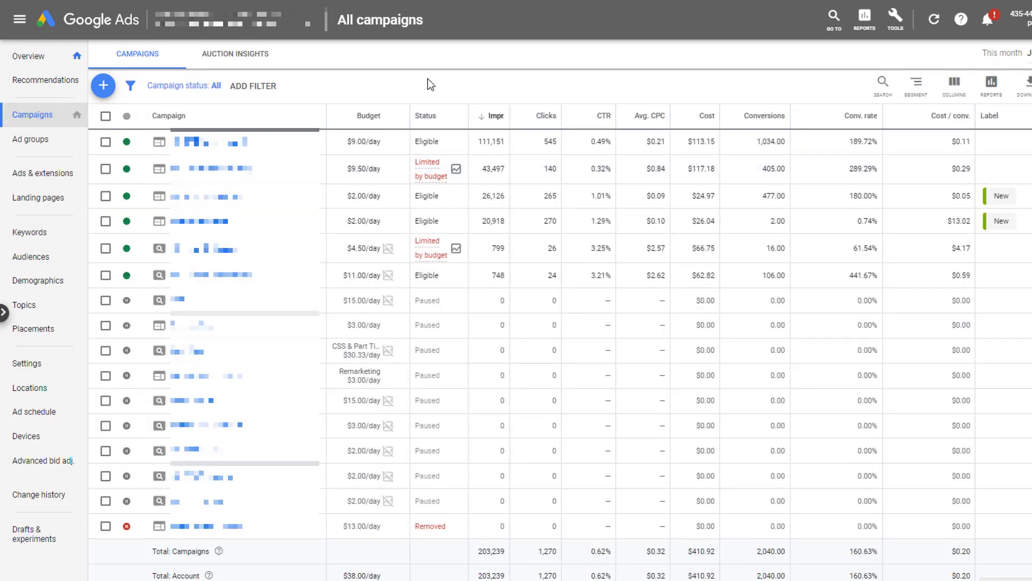
click(216, 250)
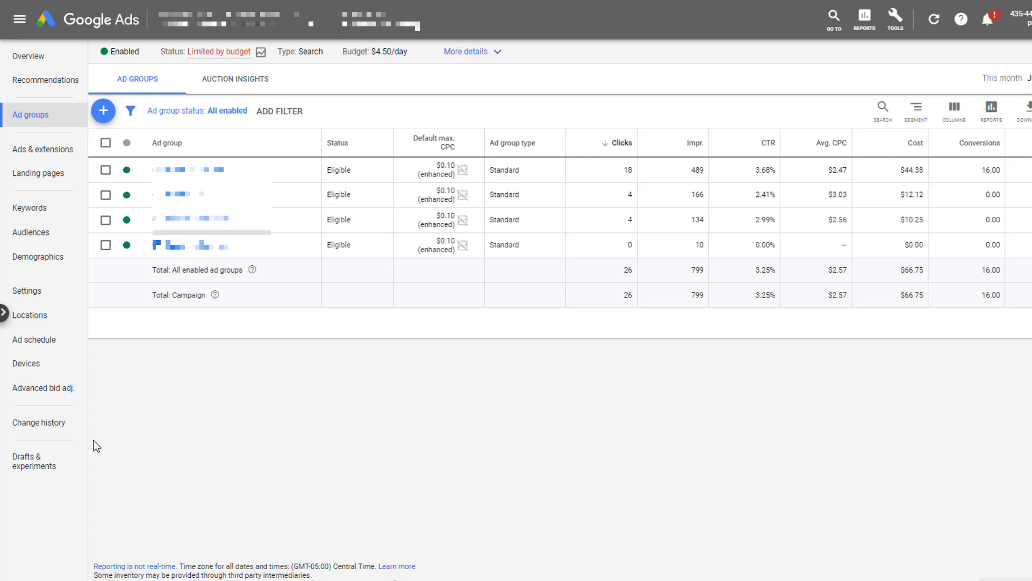
click(31, 466)
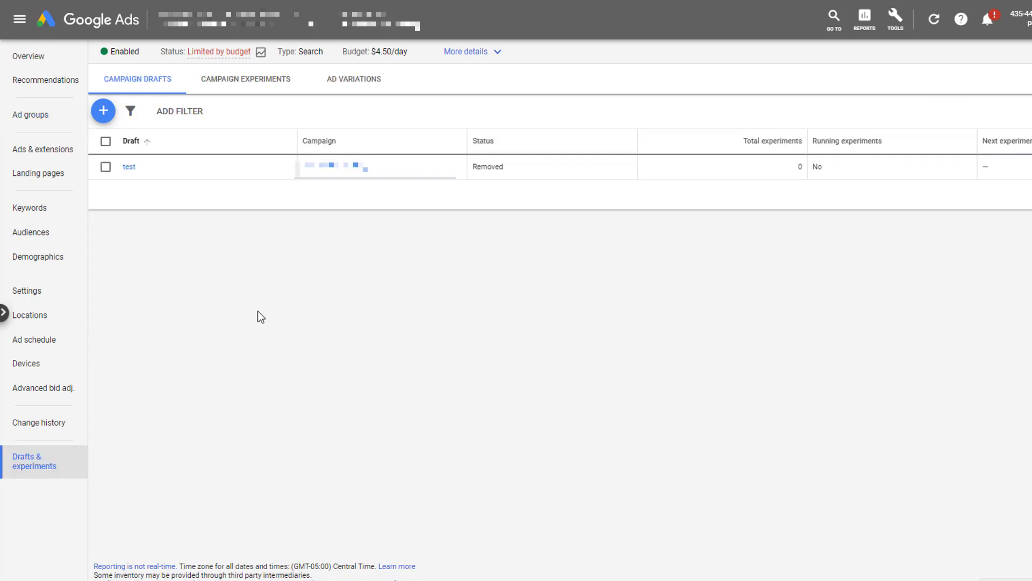
Create and save a new draft named 'Dayparting Adjustment'
click(103, 111)
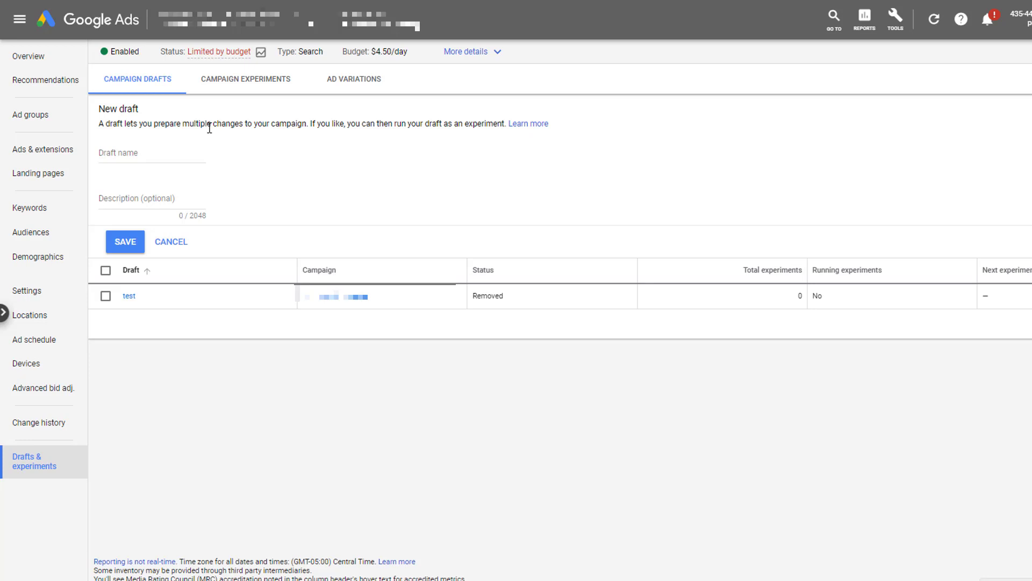
click(171, 158)
text(Daypar)
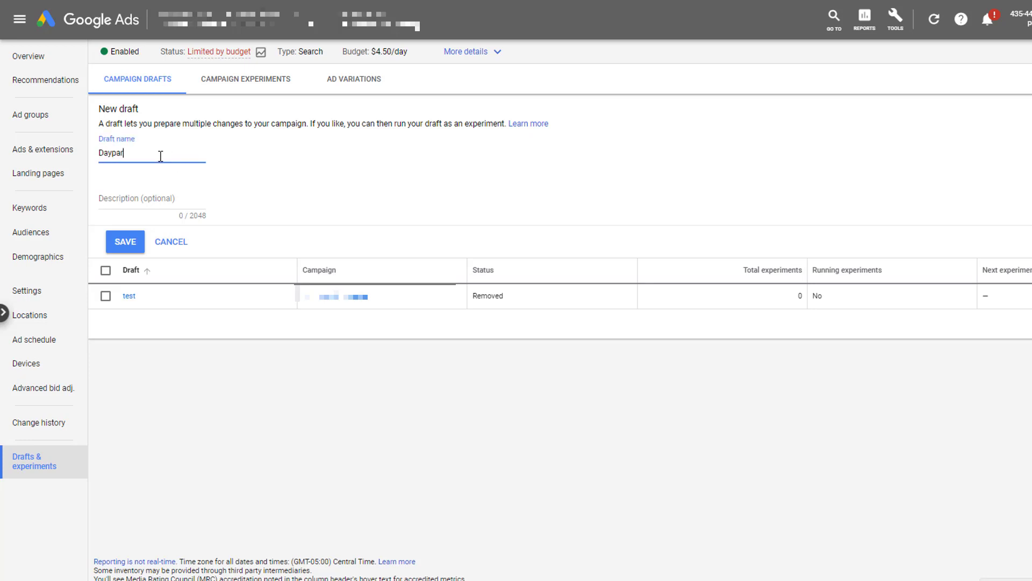
text(ting Adjustment)
click(263, 163)
click(125, 250)
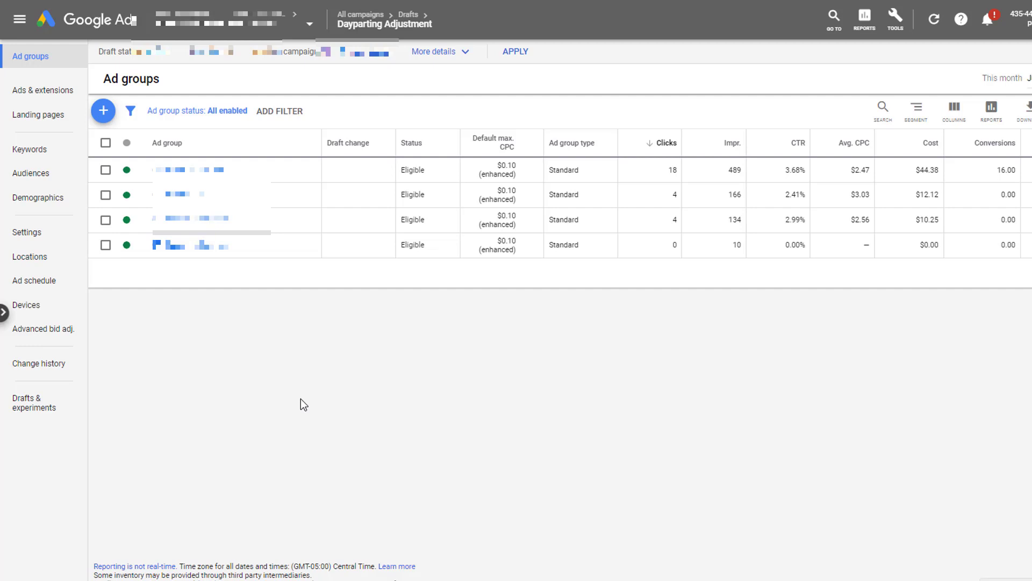
Wait for the Dayparting Adjustment draft to load and check its breadcrumb
mouse_move(465, 21)
Save a Mondays - Fridays, all-day ad schedule for the draft, then return to its ad groups
click(59, 289)
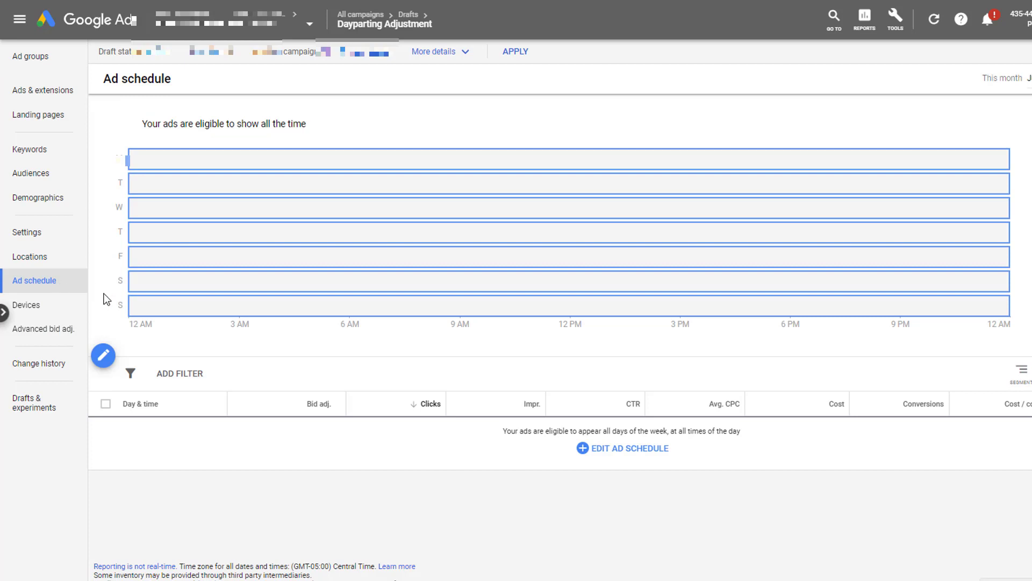
click(607, 449)
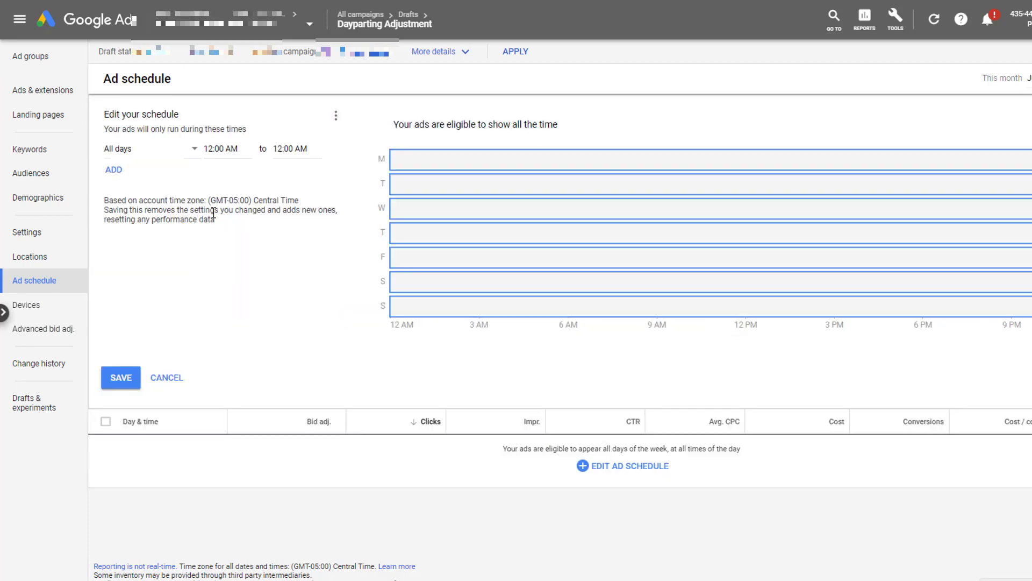
click(194, 150)
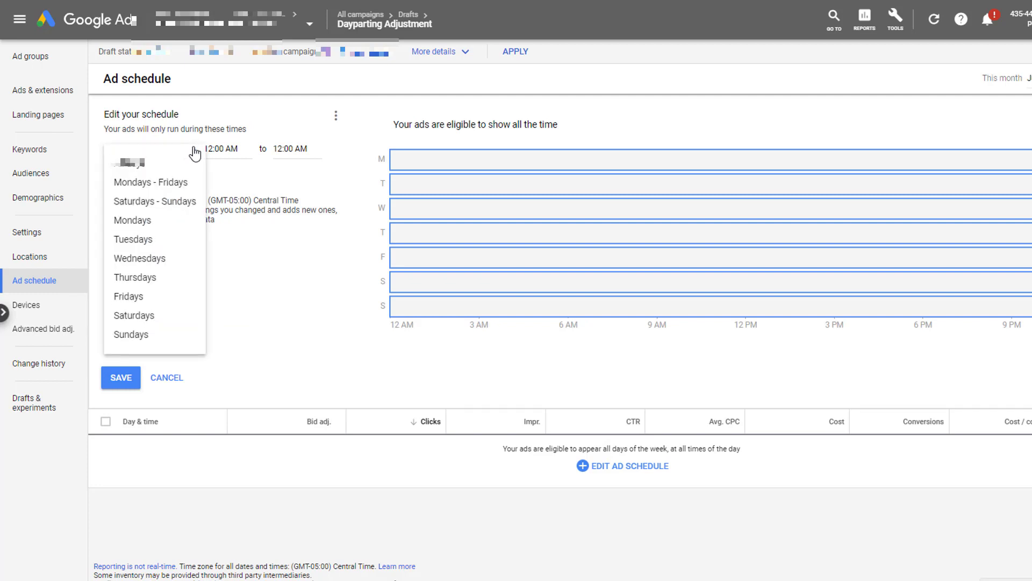
click(180, 185)
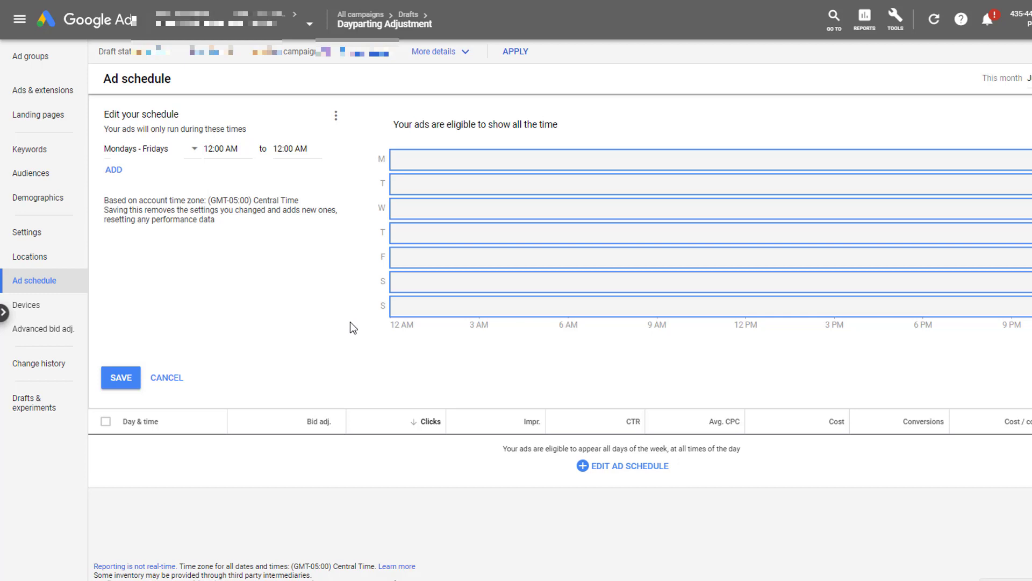
click(118, 382)
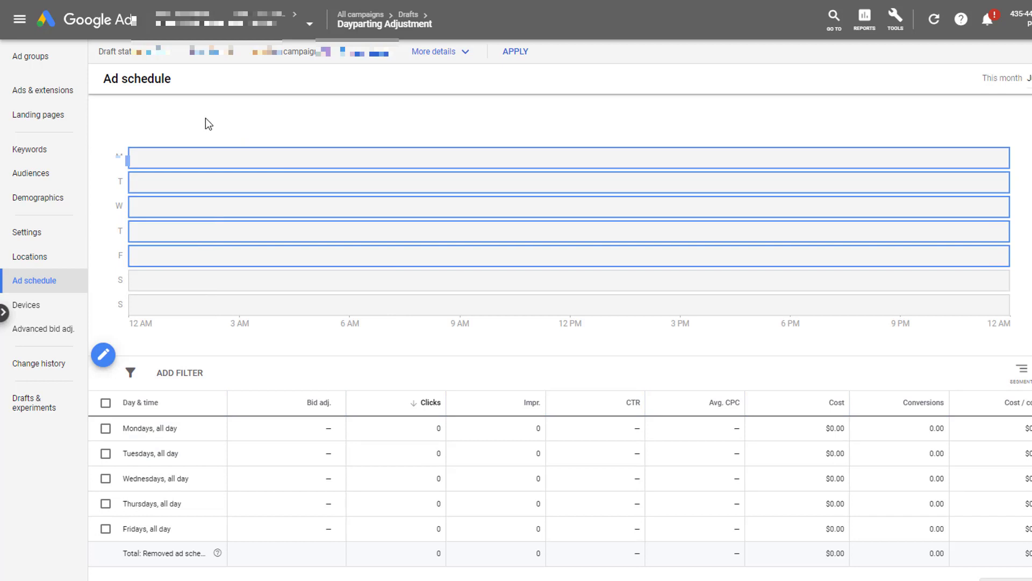
click(30, 56)
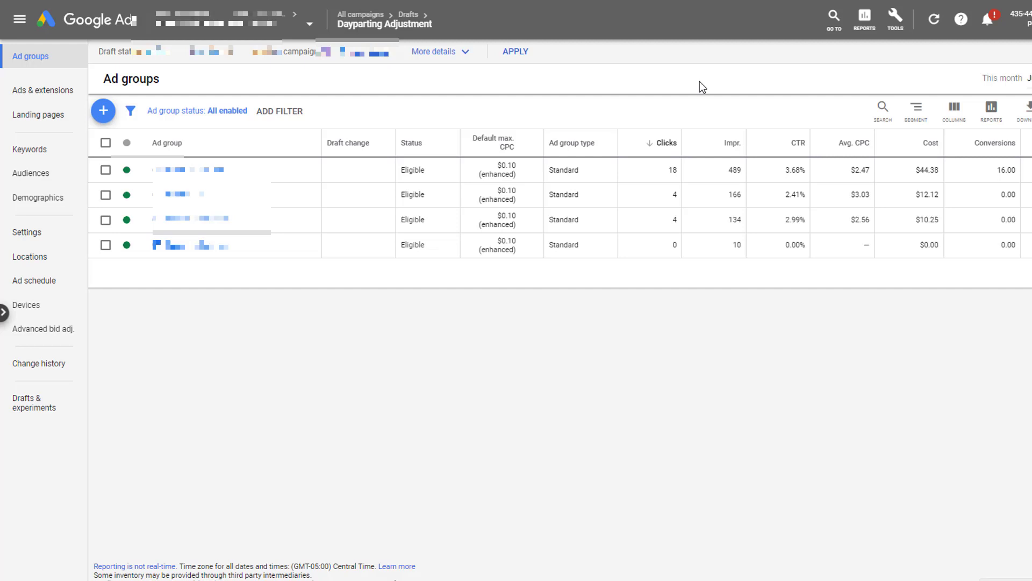
Show the draft's Campaign Experiments list, which is still empty
click(38, 407)
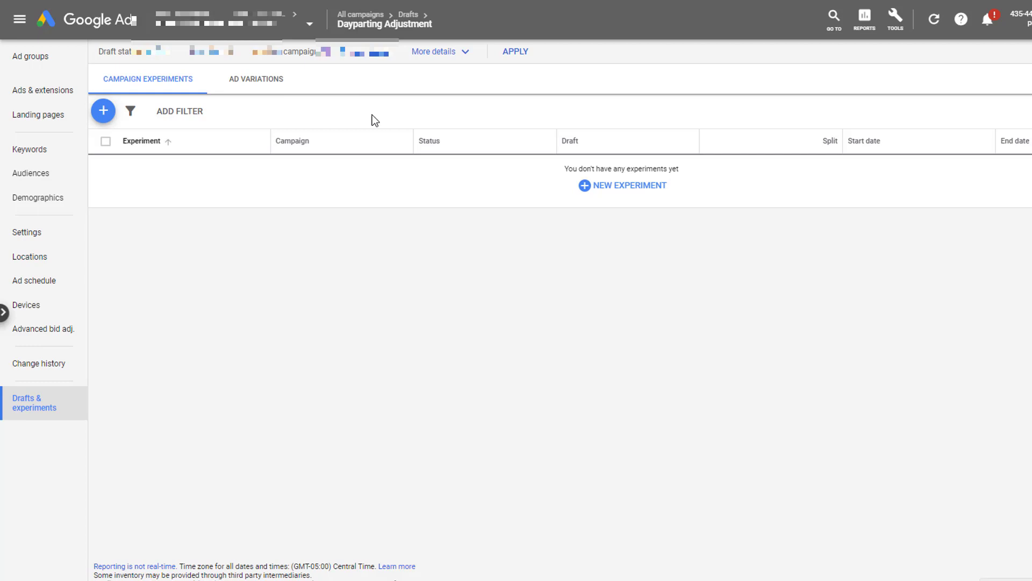
Start a new experiment named 'Day Test Bid Adjustment'
click(634, 187)
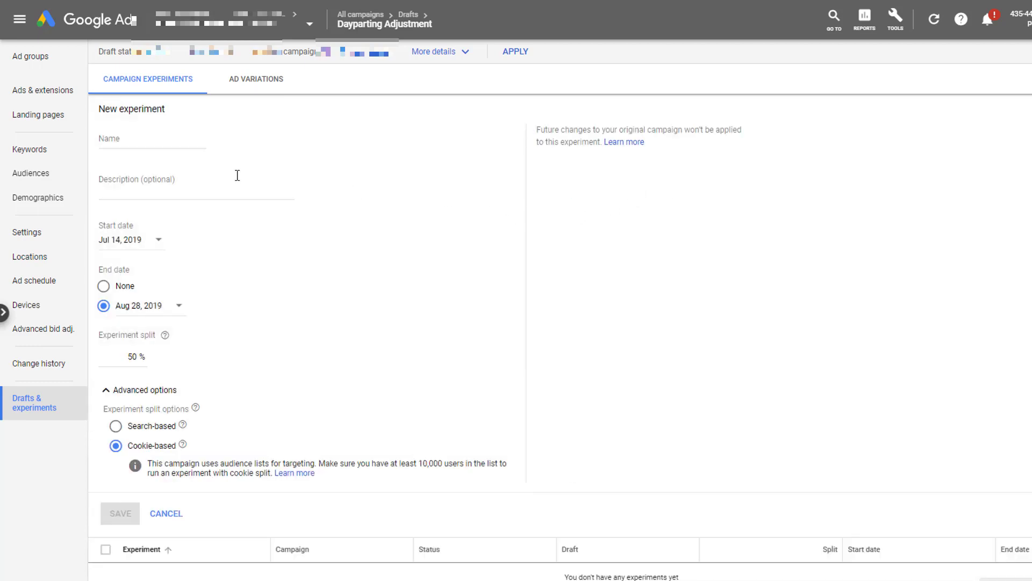
click(144, 138)
text(Day)
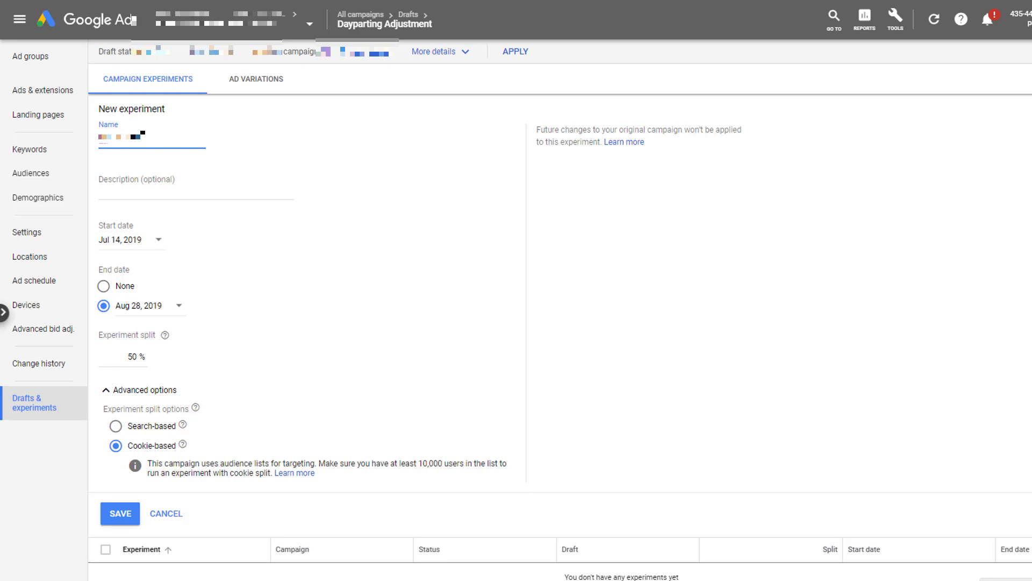
text( Test Bid Adj)
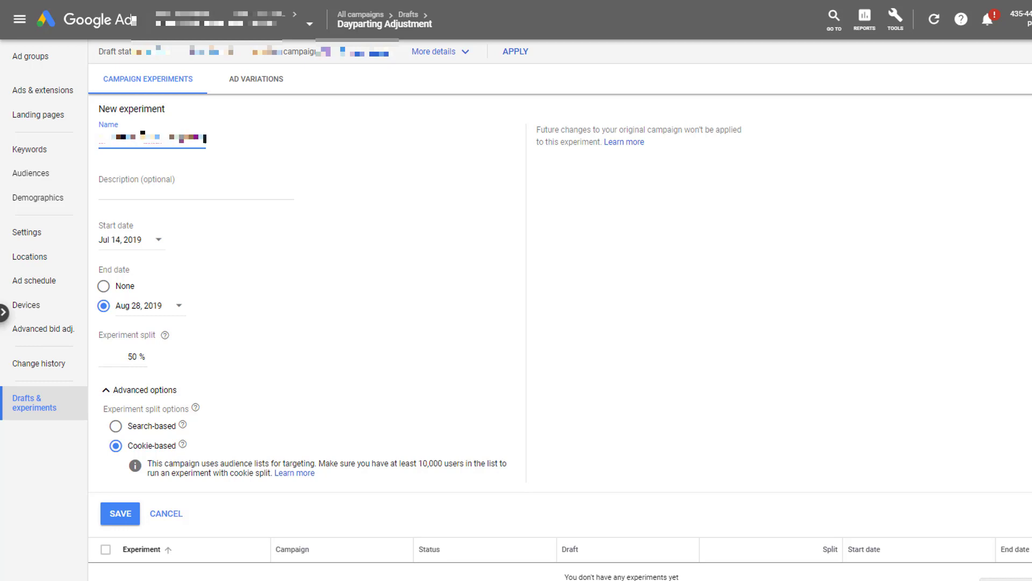
text(ustment)
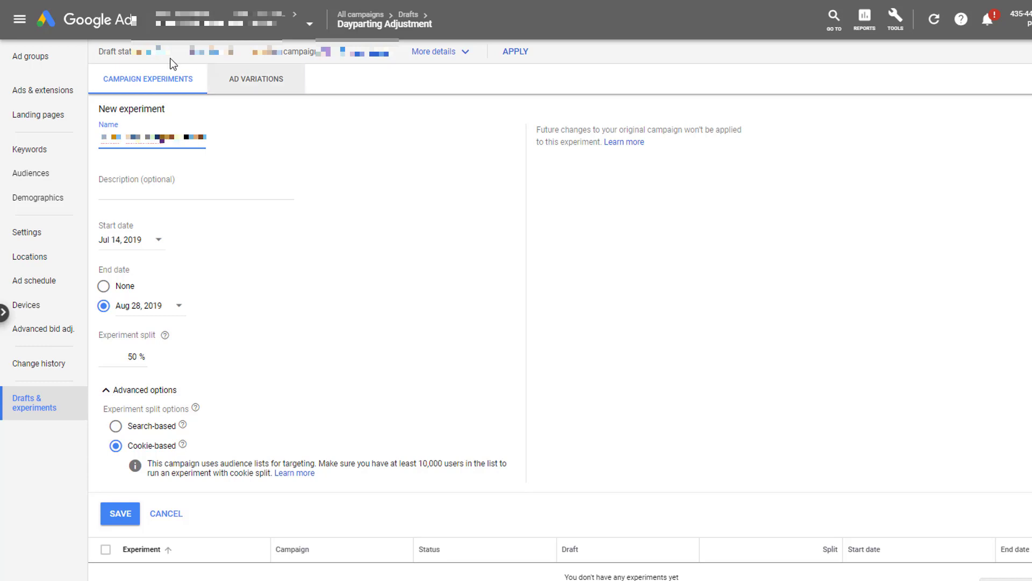
click(352, 165)
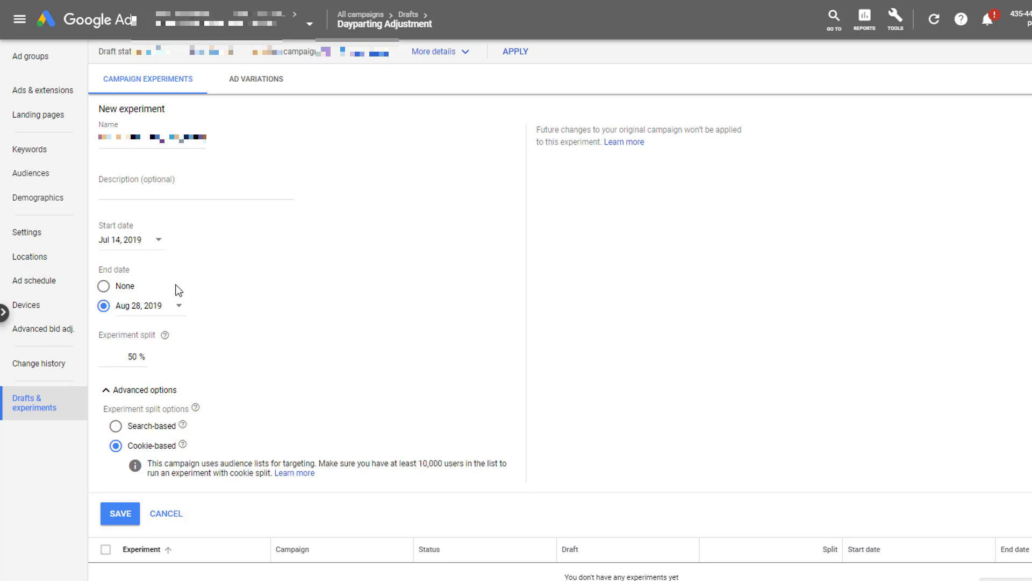
Set the experiment's end date to None and its cookie-based split to 50%
click(103, 285)
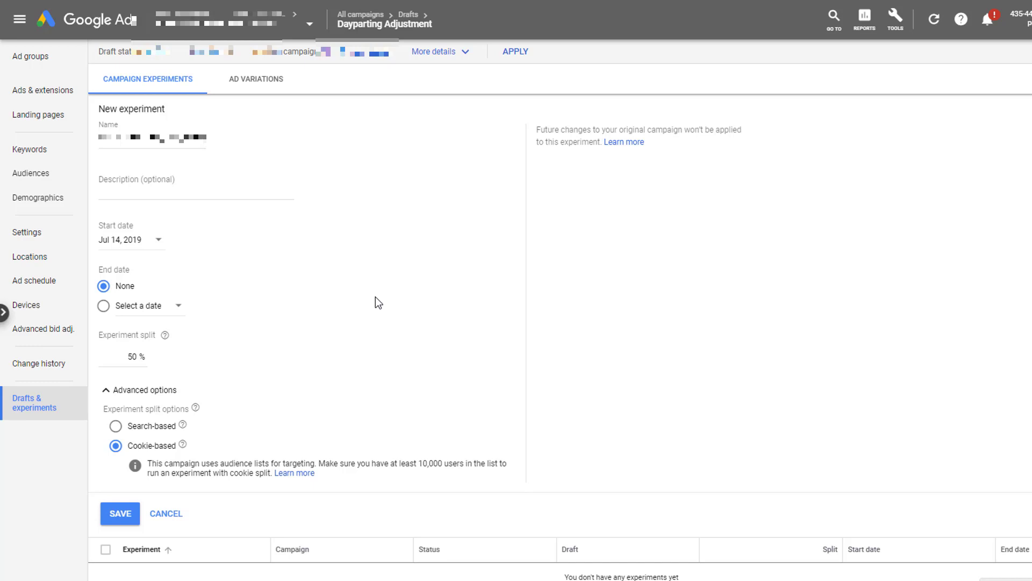
double_click(123, 358)
text(10)
click(173, 357)
double_click(127, 357)
text(50)
click(215, 358)
scroll(330, 396, down, 2)
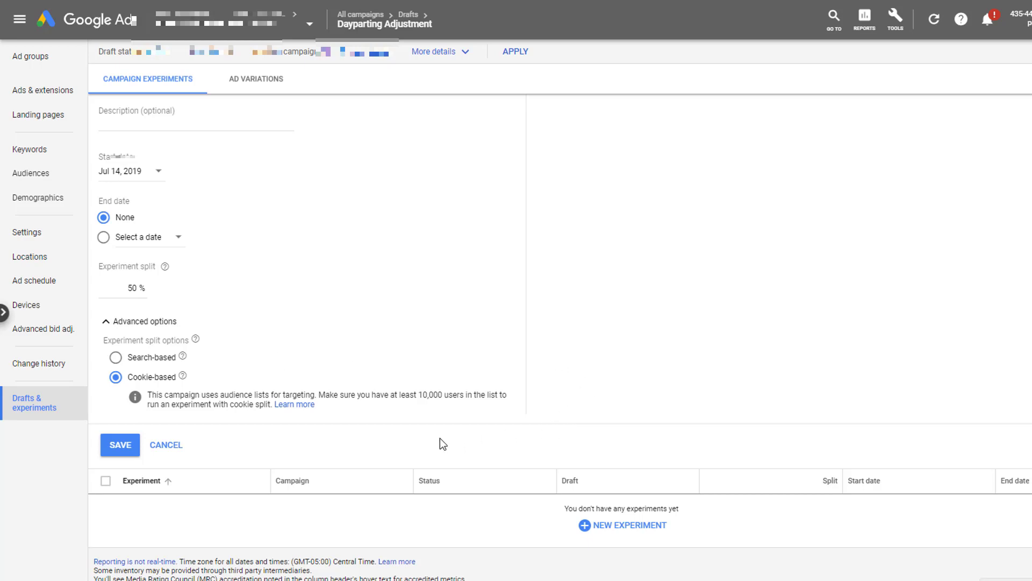
Save the experiment so it appears as a Pending $4.50/day campaign
click(117, 451)
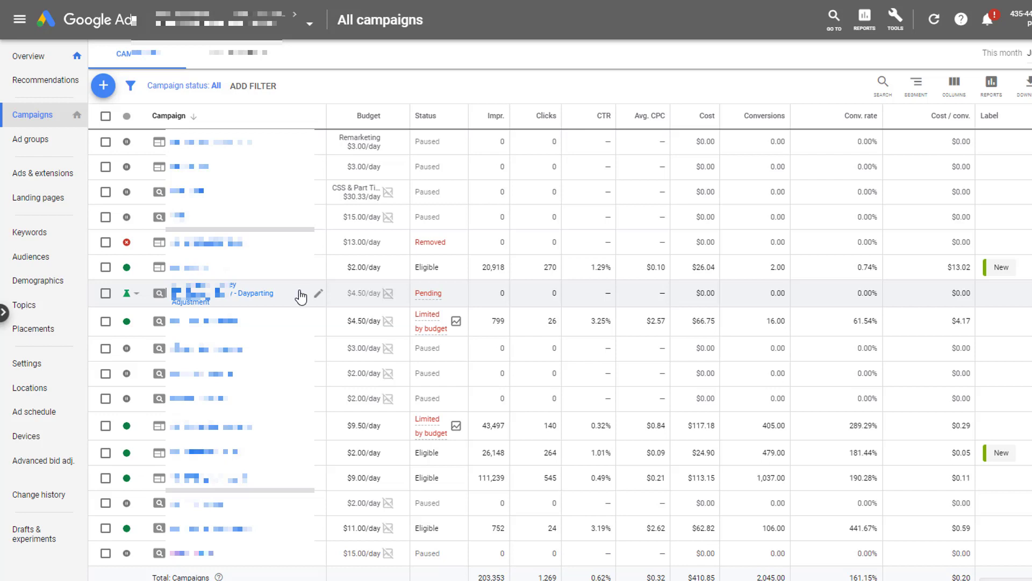
Show the Campaign Experiments list with the scheduled 50%, no-end-date experiment
click(29, 544)
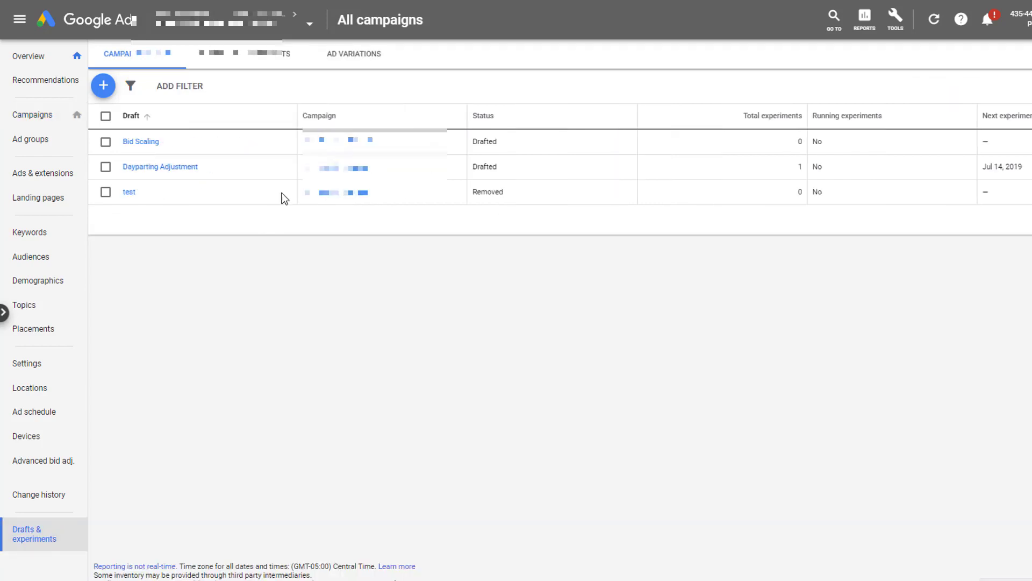
click(242, 62)
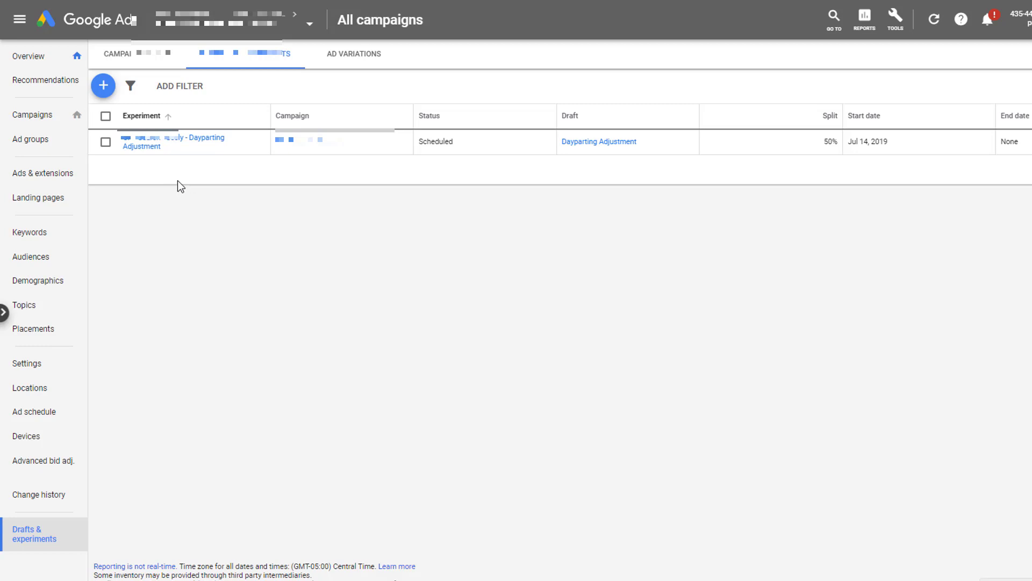
Open the Dayparting Adjustment experiment's details page
click(176, 140)
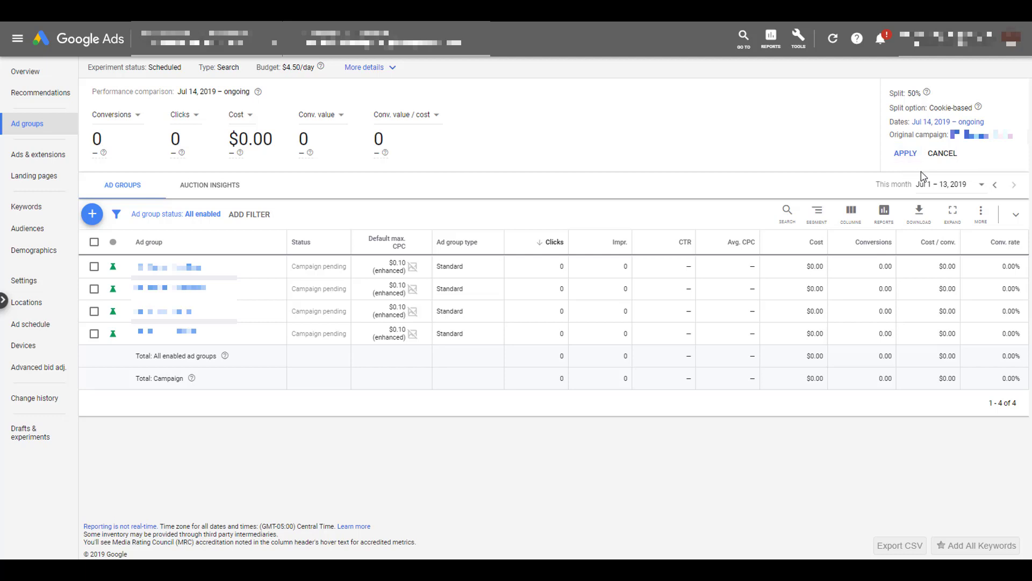
End the Dayparting Adjustment experiment now, accepting that it cannot be restarted
click(944, 154)
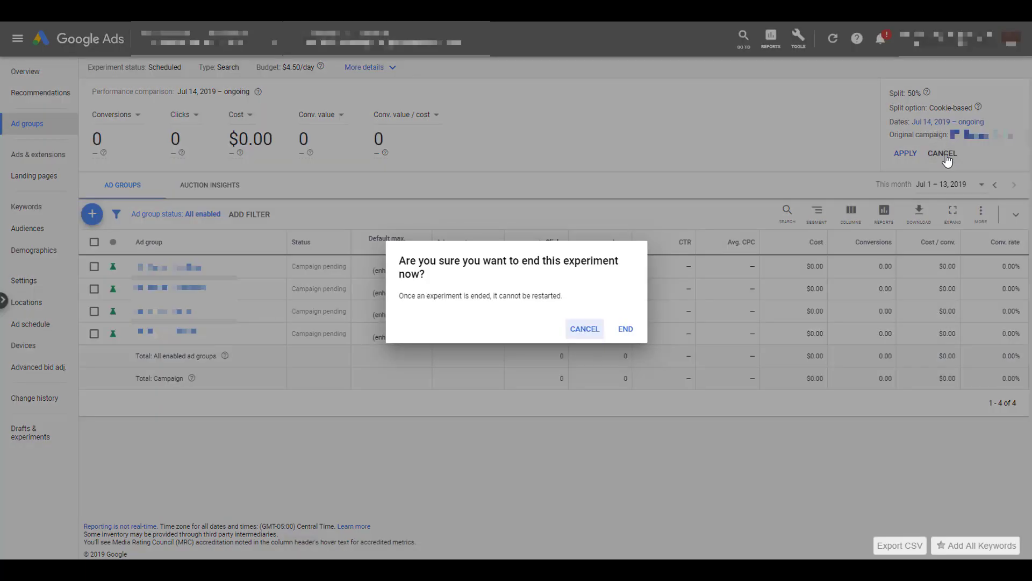
click(625, 329)
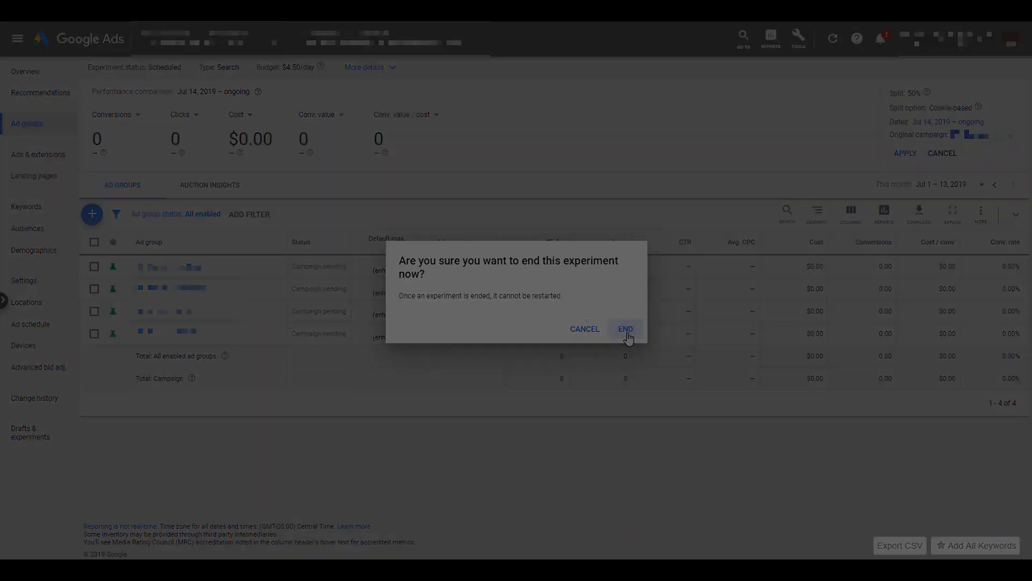